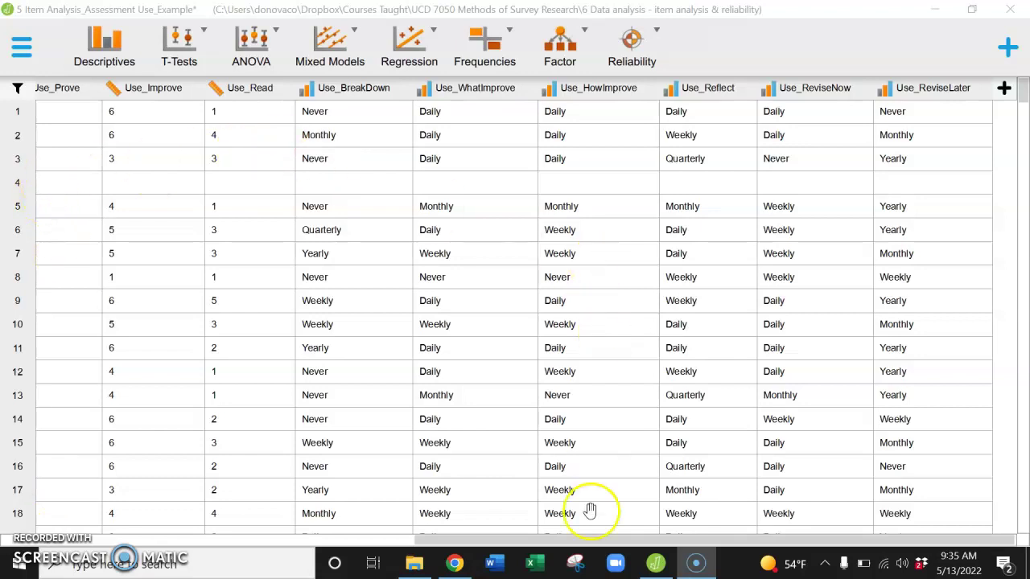
Start a Principal Component Analysis and add all nine numeric Use items as variables.
left_click_drag(598, 540, 573, 555)
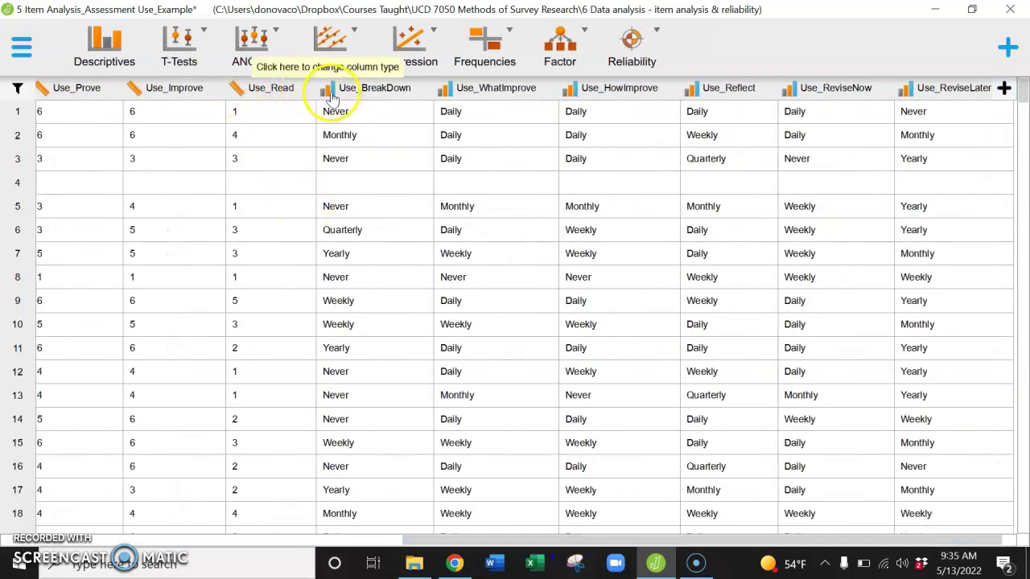
left_click(635, 65)
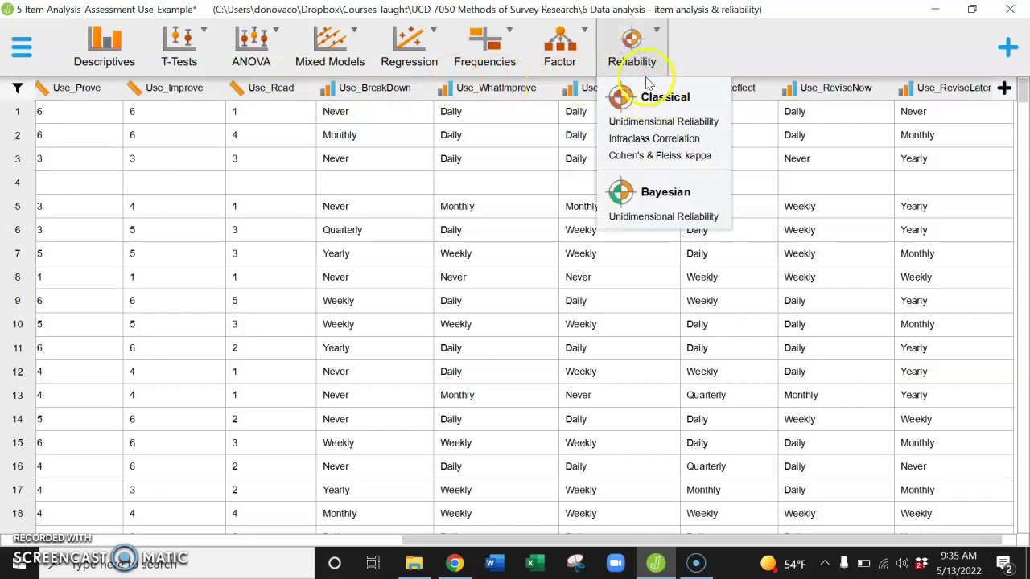
left_click(560, 46)
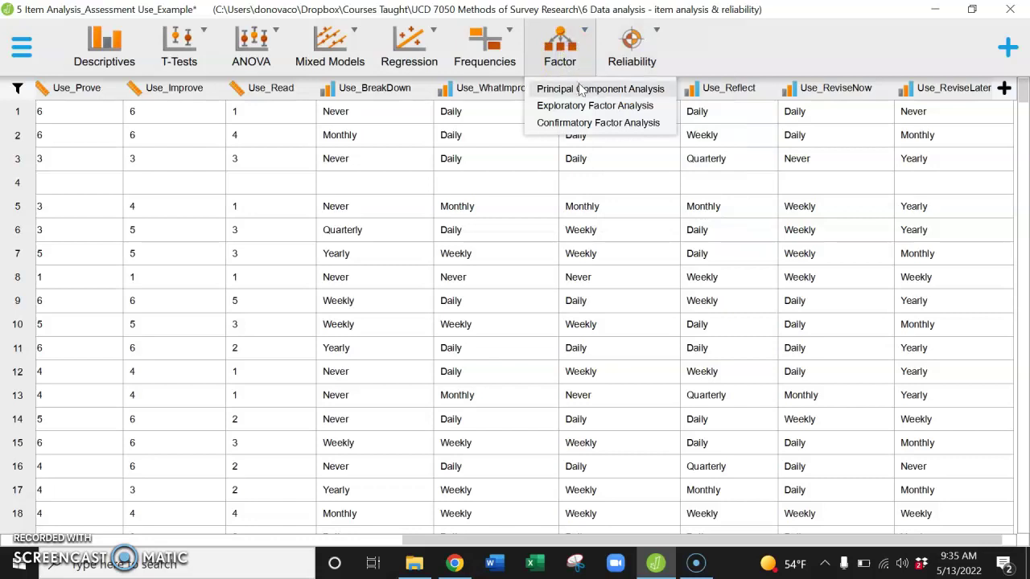
left_click(584, 90)
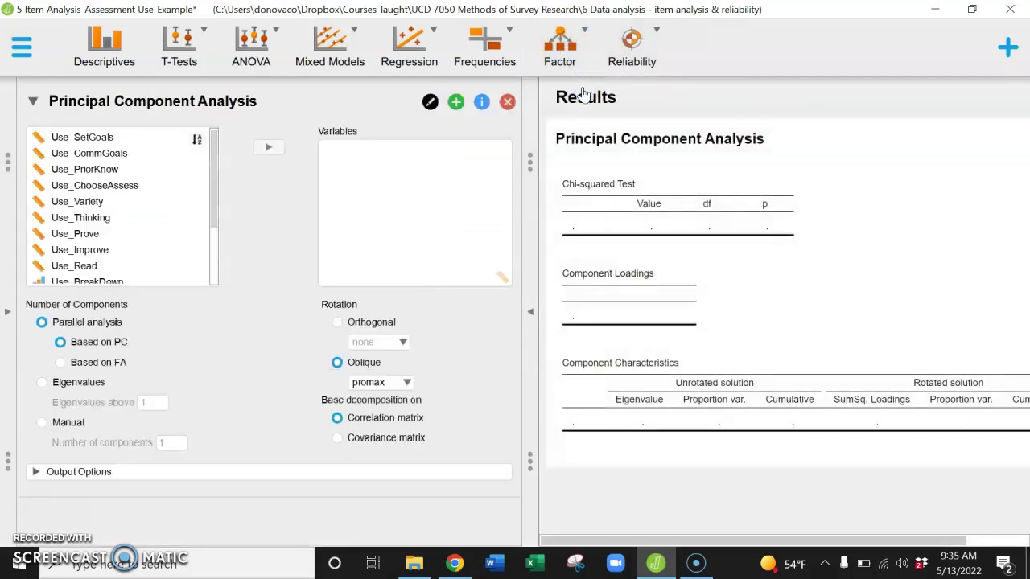
left_click(121, 141)
key("ctrl+a")
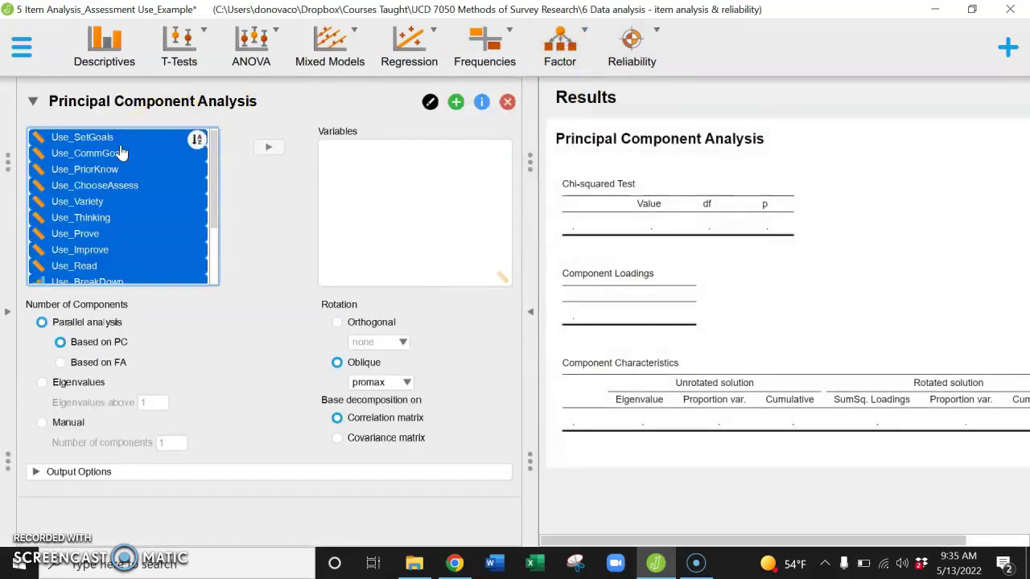
left_click(268, 147)
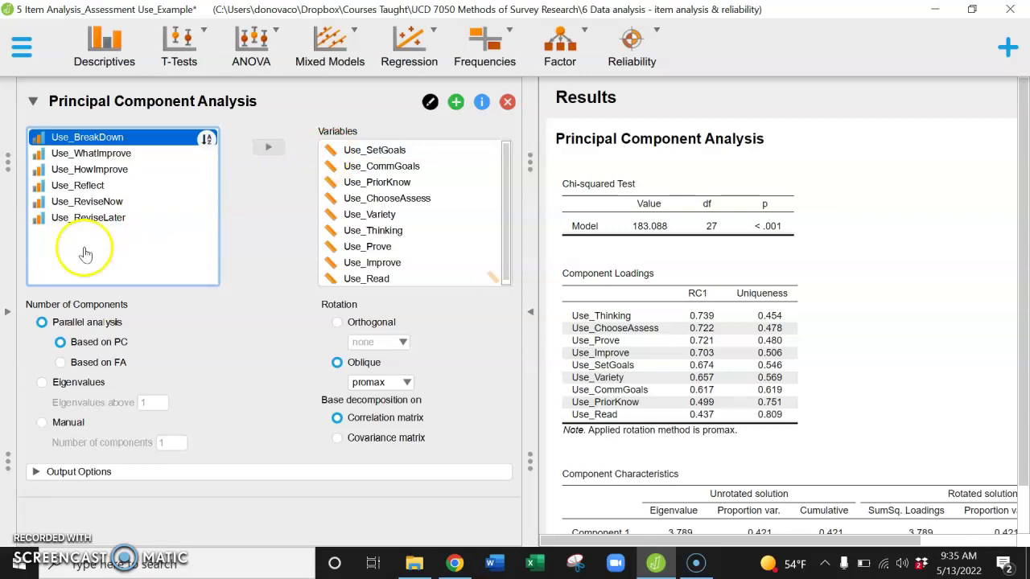
Back in the data, set Use_BreakDown, Use_WhatImprove and Use_HowImprove to the Scale measurement type.
left_click(8, 315)
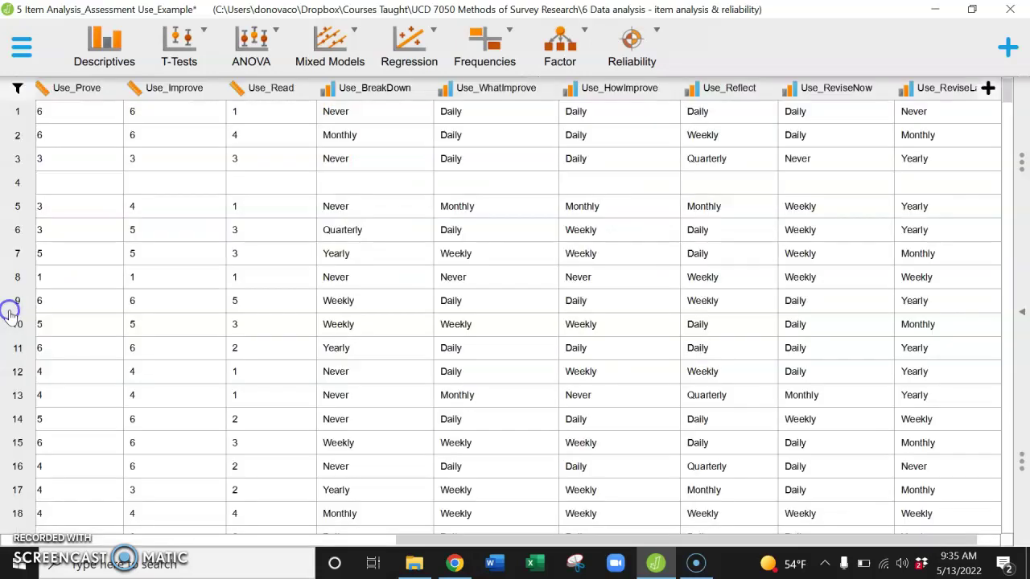
left_click(329, 90)
left_click(342, 111)
left_click(442, 88)
left_click(454, 112)
left_click(568, 89)
left_click(579, 112)
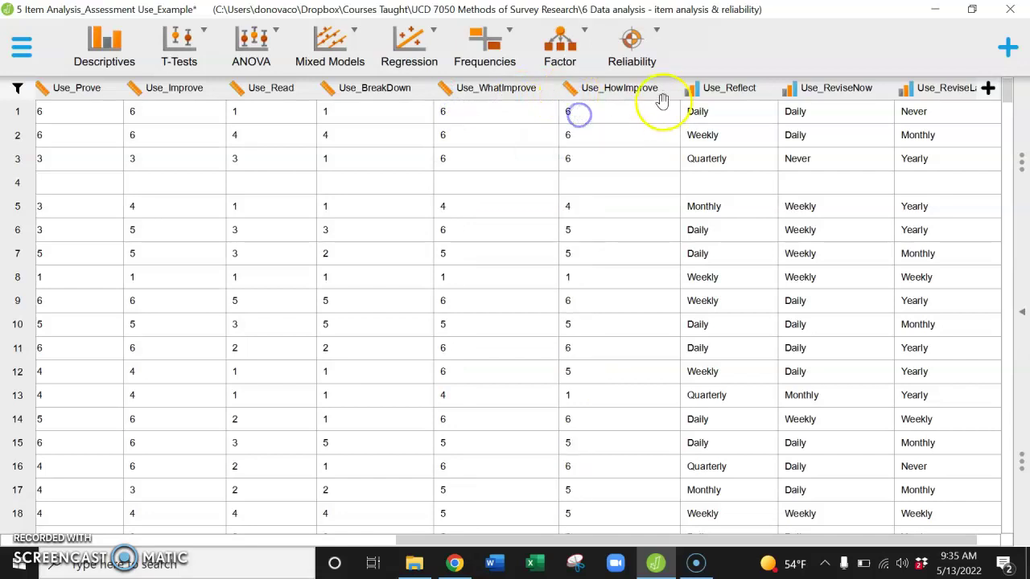
Set Use_Reflect, Use_ReviseNow and Use_ReviseLater to Scale as well.
left_click(695, 92)
left_click(698, 111)
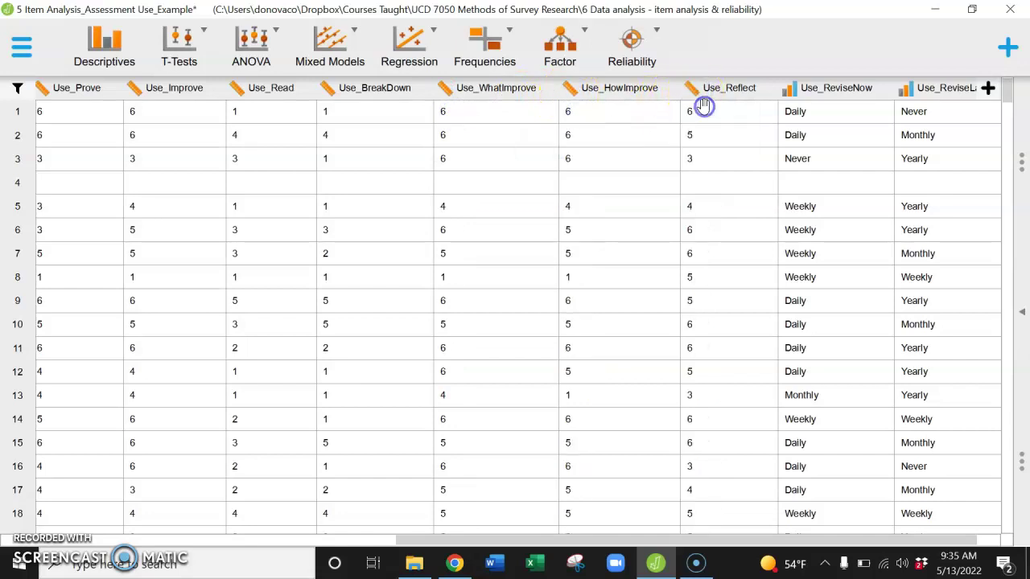
left_click(791, 88)
left_click(801, 111)
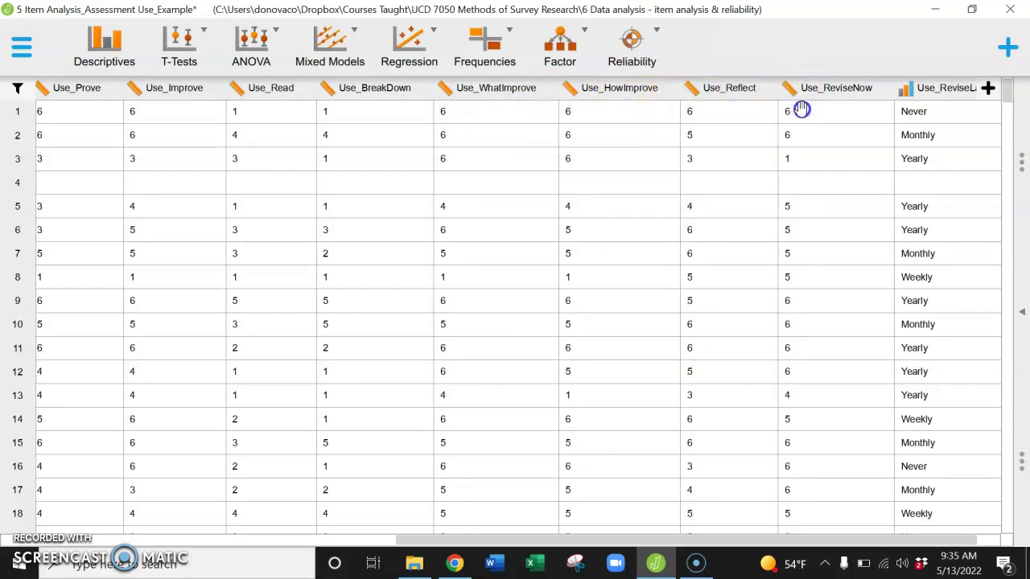
left_click(905, 88)
left_click(931, 111)
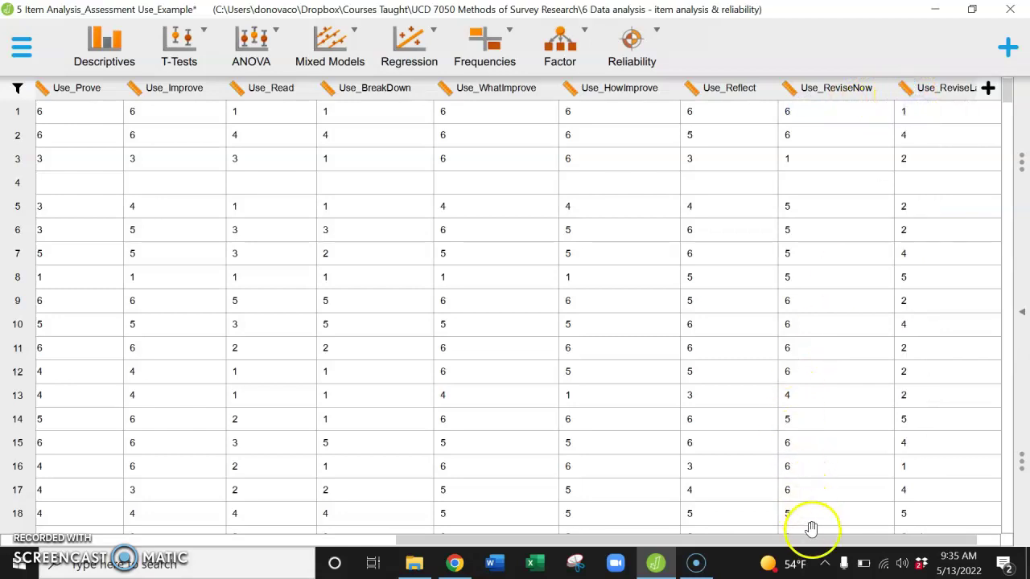
left_click_drag(817, 546, 935, 521)
Reopen the PCA and add the six recoded items, Use_BreakDown through Use_ReviseLater, to Variables.
left_click(560, 50)
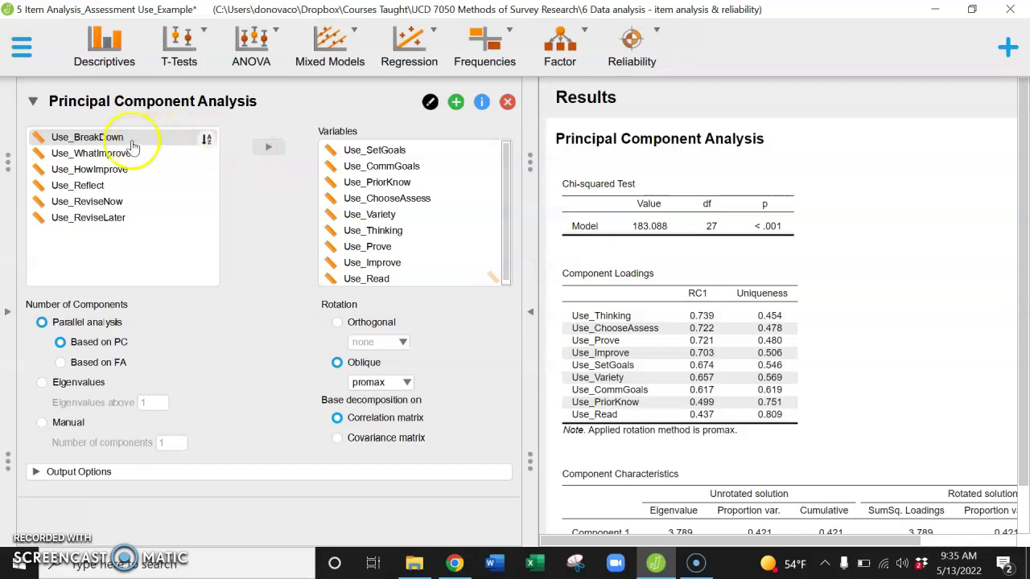
left_click(134, 139)
key("ctrl+a")
left_click(274, 149)
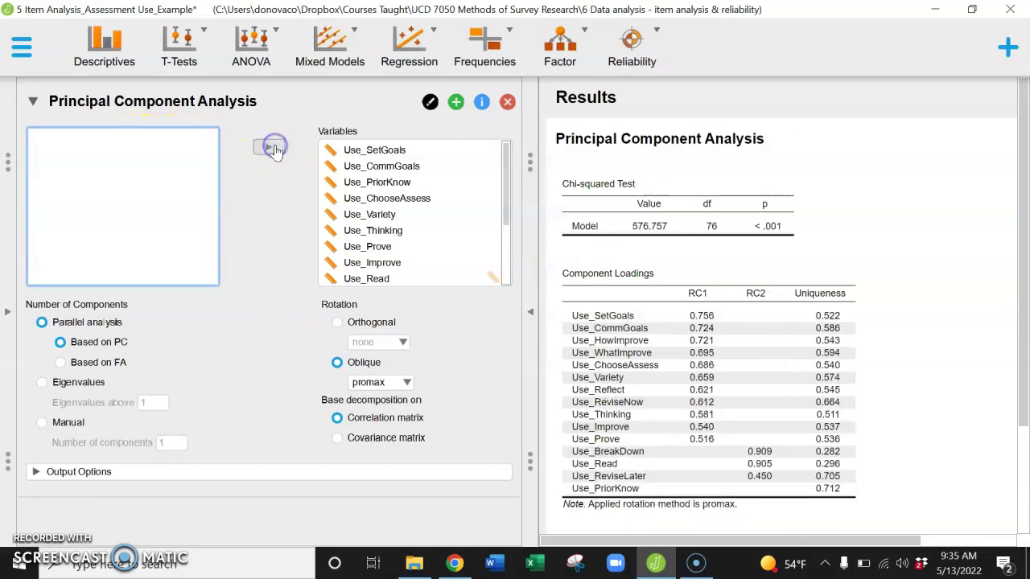
left_click_drag(506, 188, 485, 165)
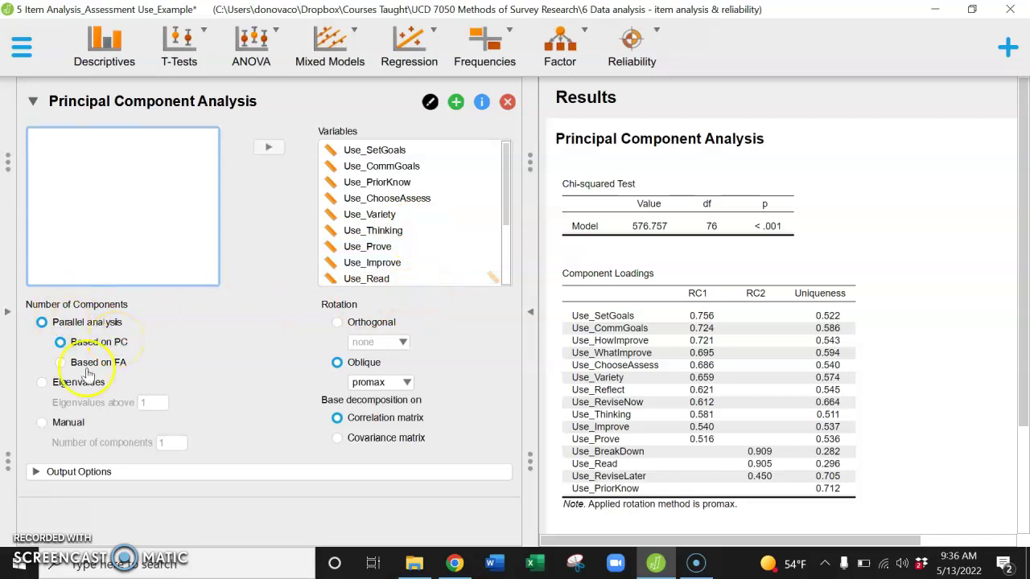
Keep components with eigenvalues above 1 and apply an orthogonal varimax rotation.
left_click(41, 386)
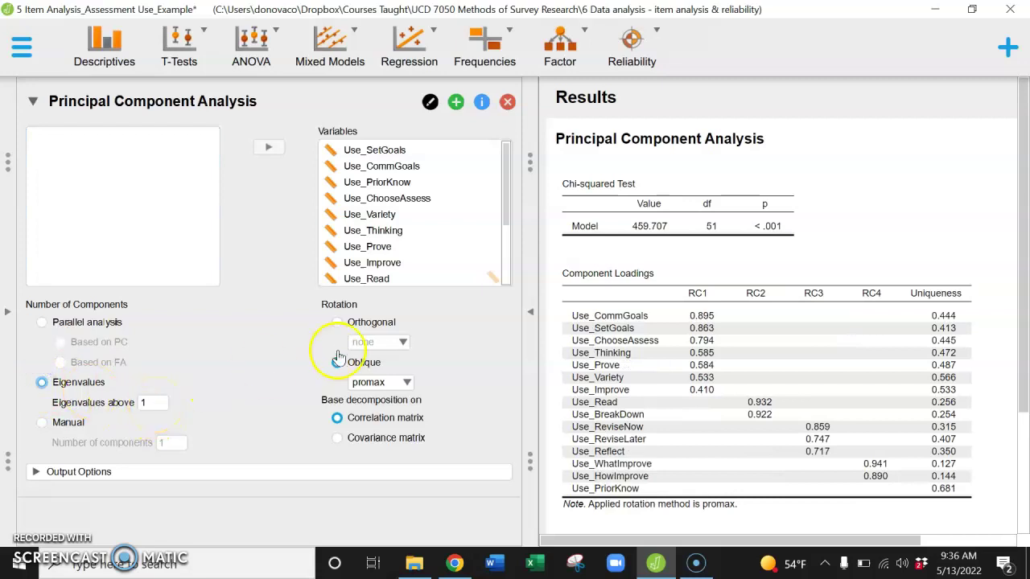
left_click(338, 322)
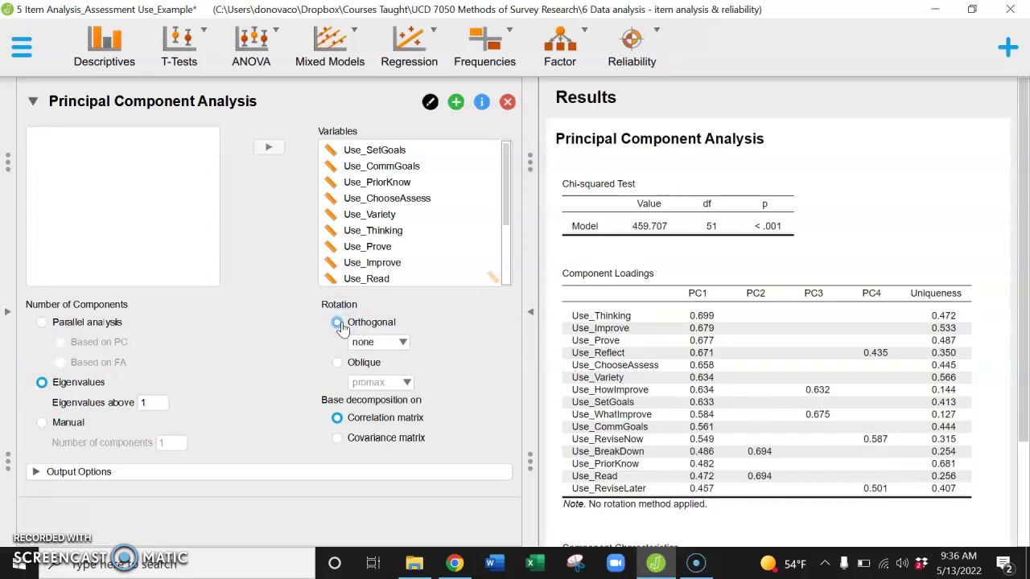
left_click(370, 341)
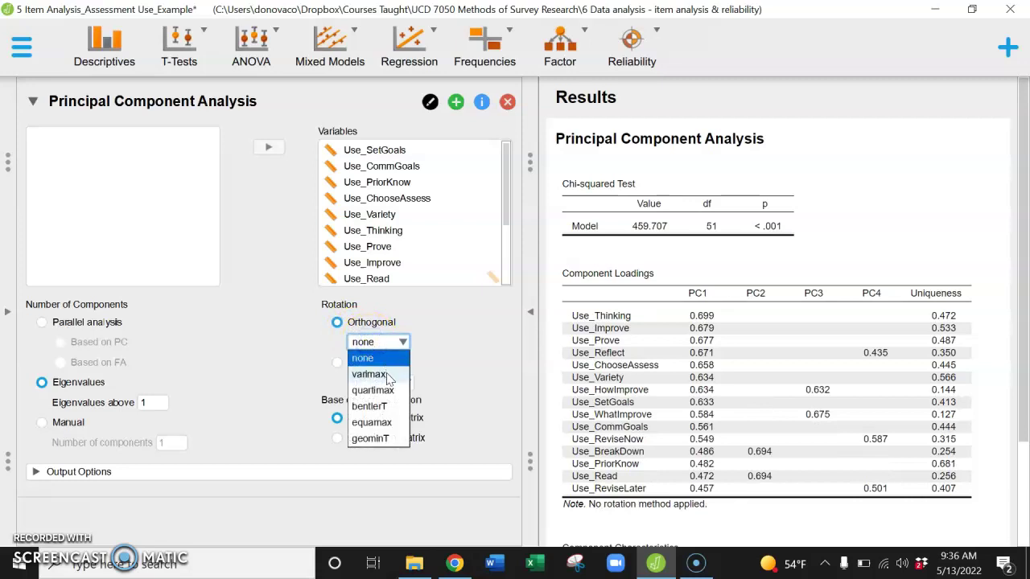
left_click(369, 375)
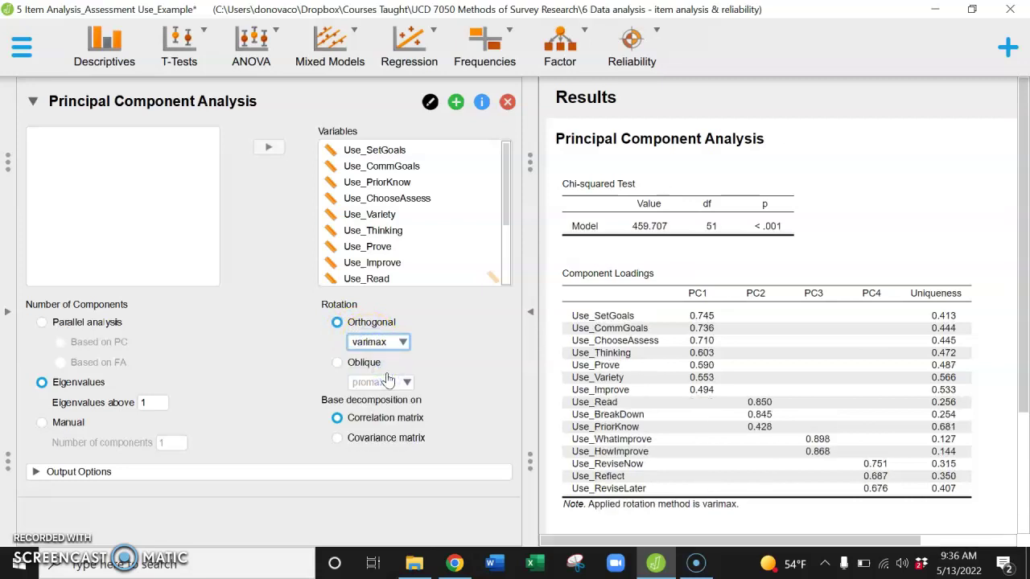
left_click(463, 465)
Under Output Options, add a scree plot with parallel analysis results.
left_click(462, 473)
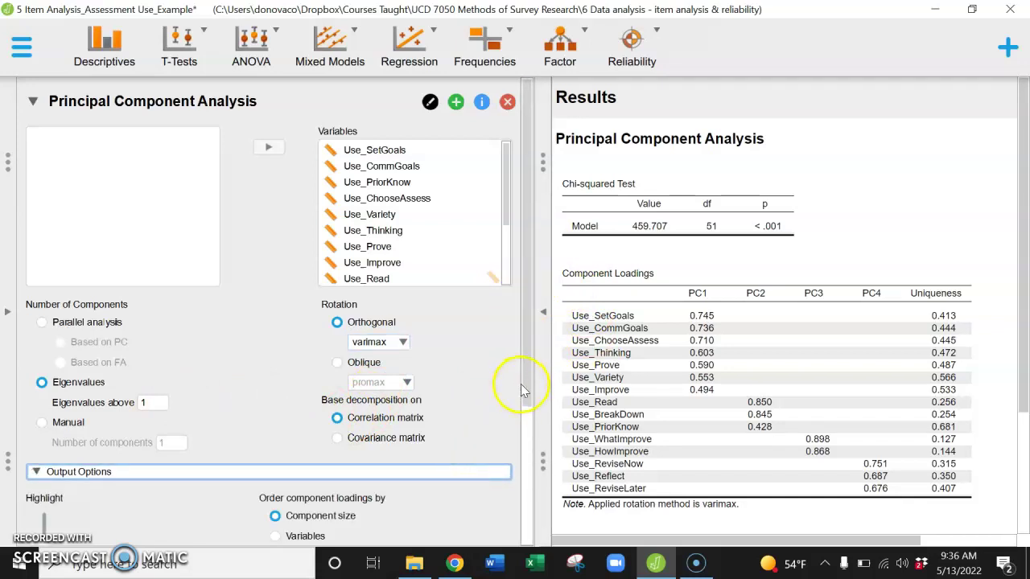
left_click_drag(526, 386, 527, 539)
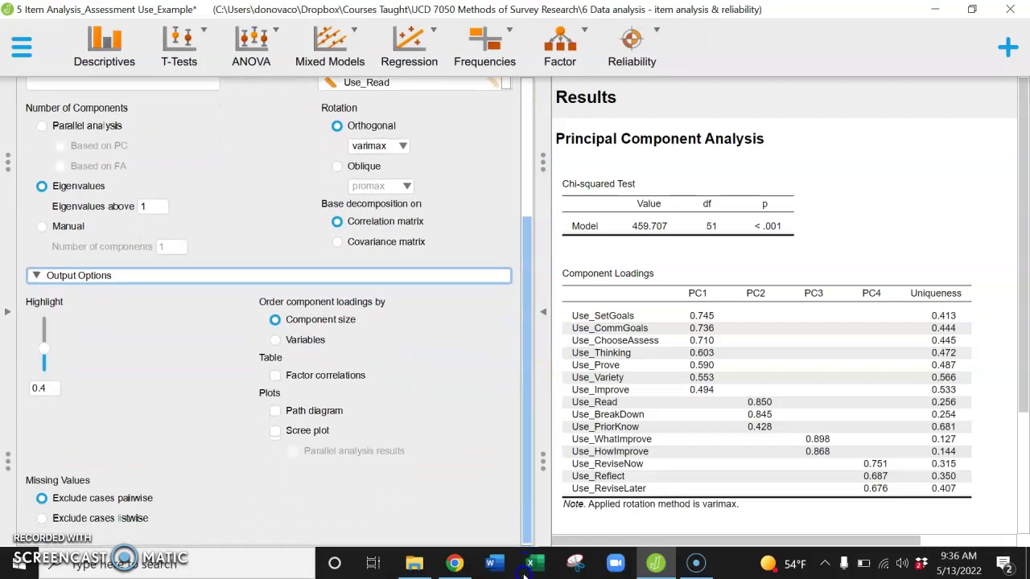
left_click(276, 432)
left_click(109, 498)
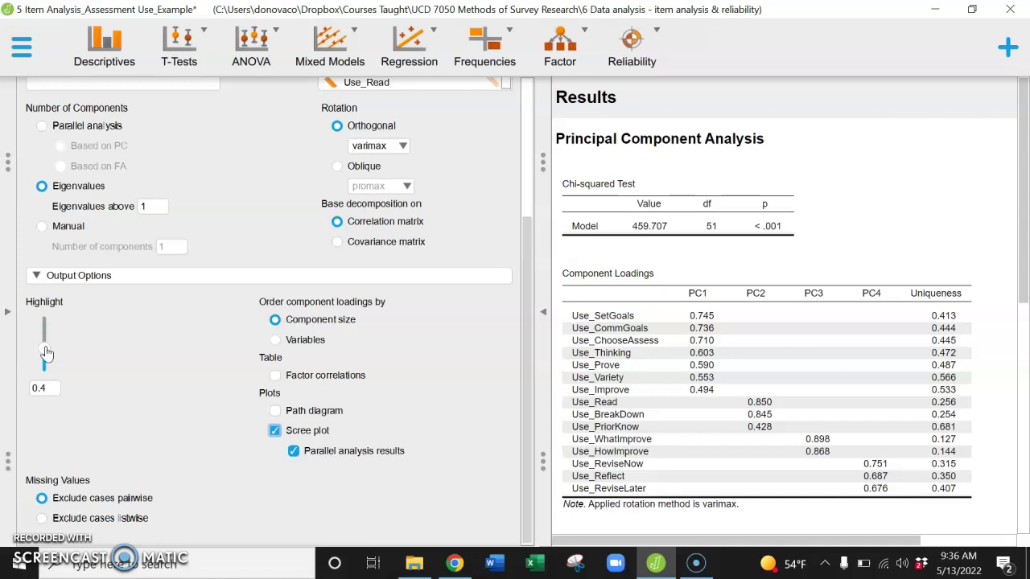
Set the loading highlight threshold back to 0.4.
left_click_drag(45, 353, 48, 388)
left_click(710, 512)
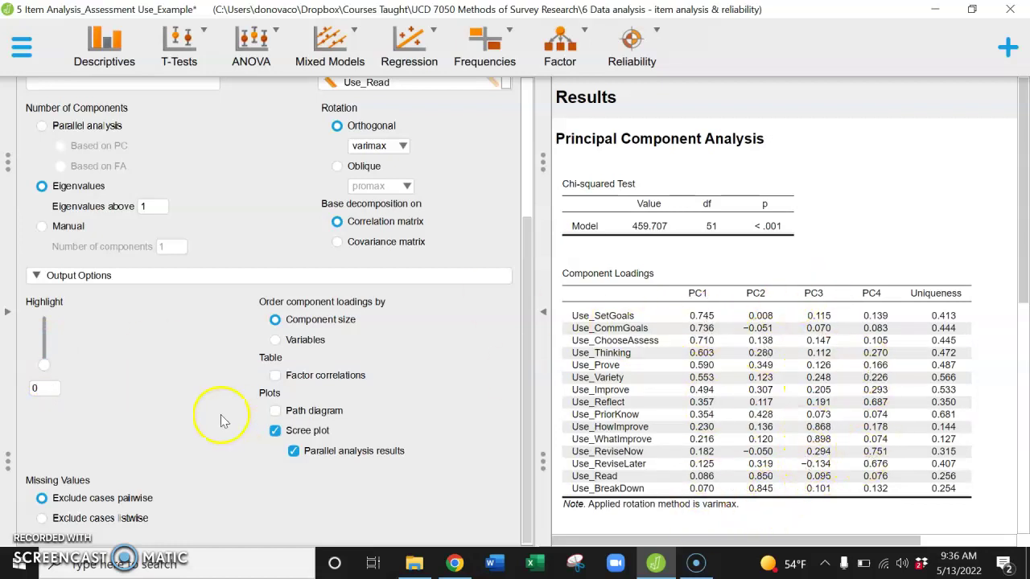
left_click(45, 364)
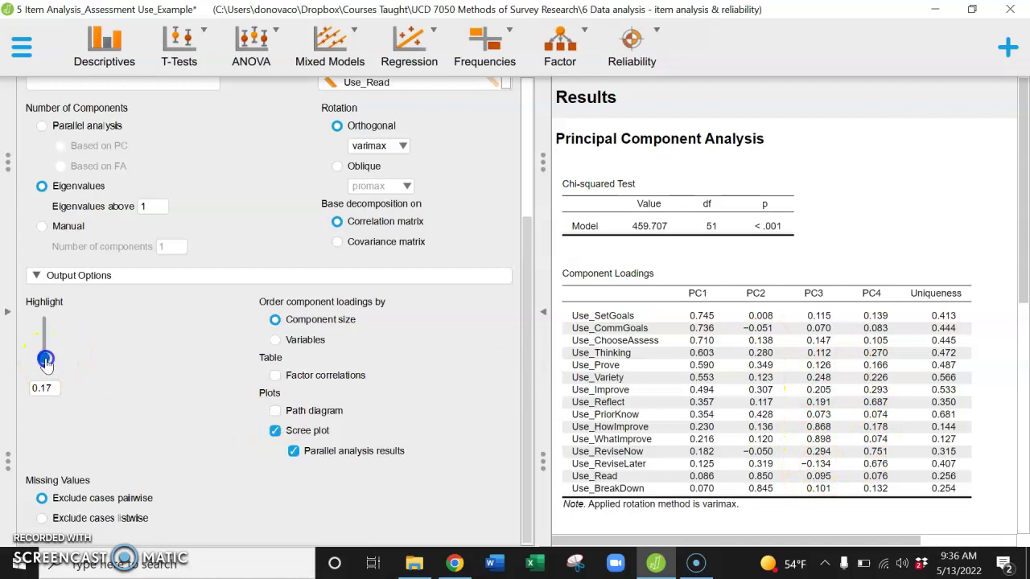
key("Up")
key("Up")
key("Up")
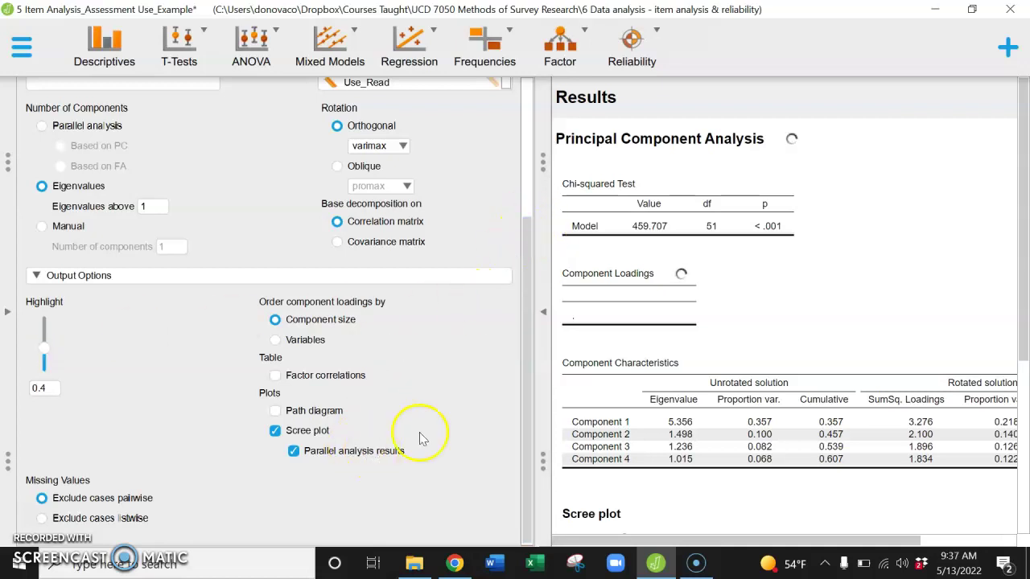
Hide the analysis options so results fill the window, and copy all PCA results.
left_click_drag(527, 338, 522, 131)
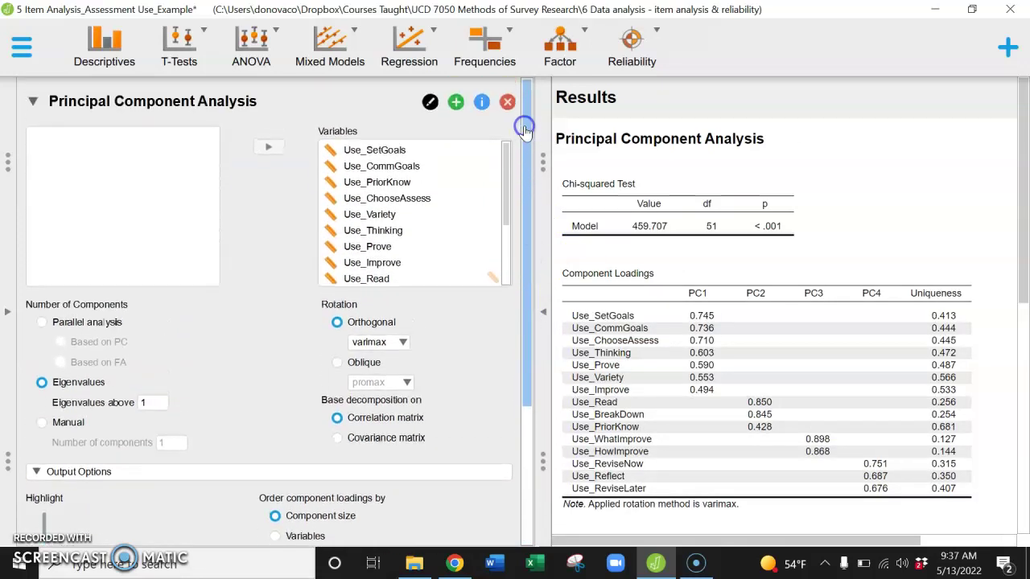
left_click(545, 315)
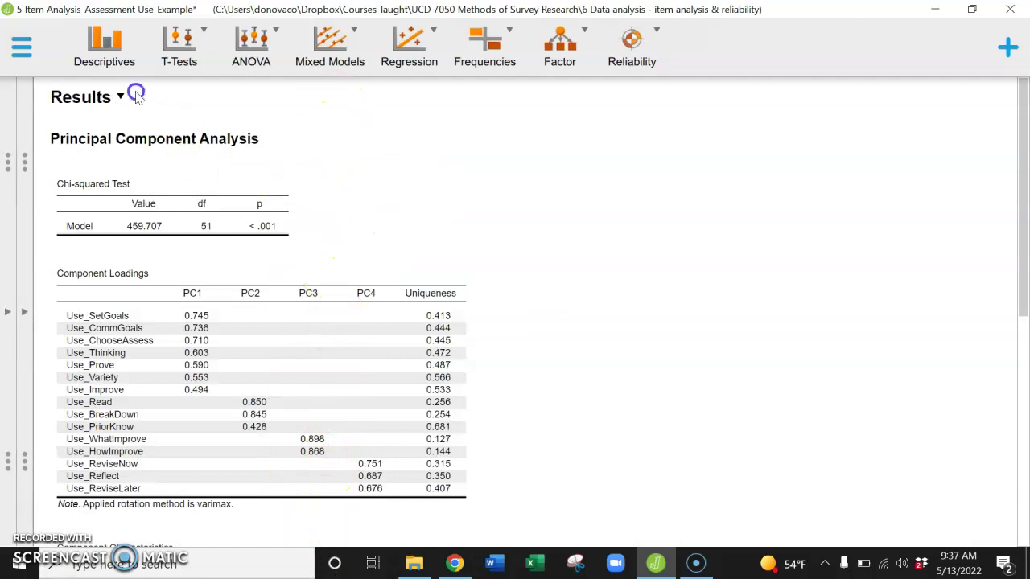
right_click(110, 102)
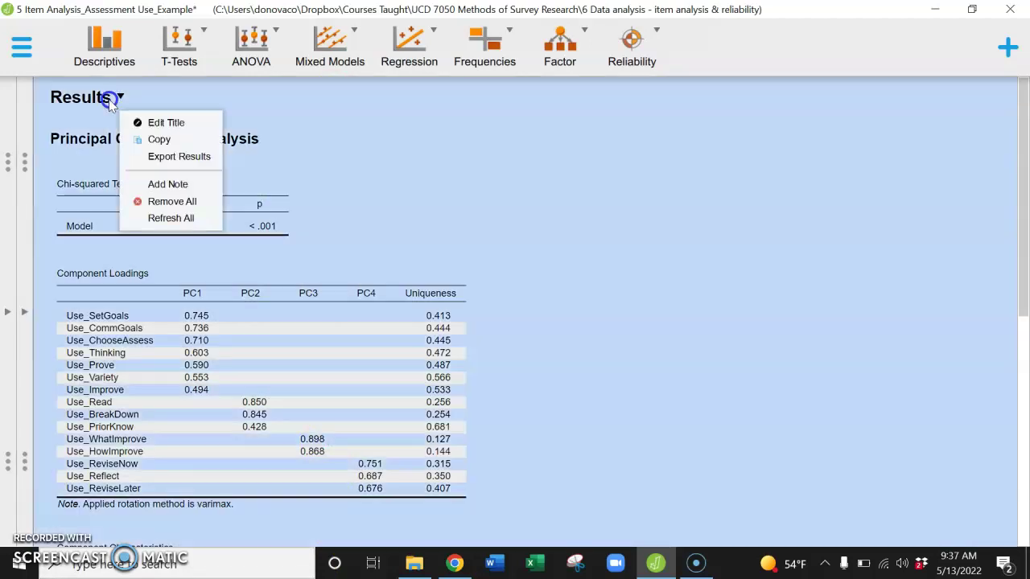
left_click(153, 139)
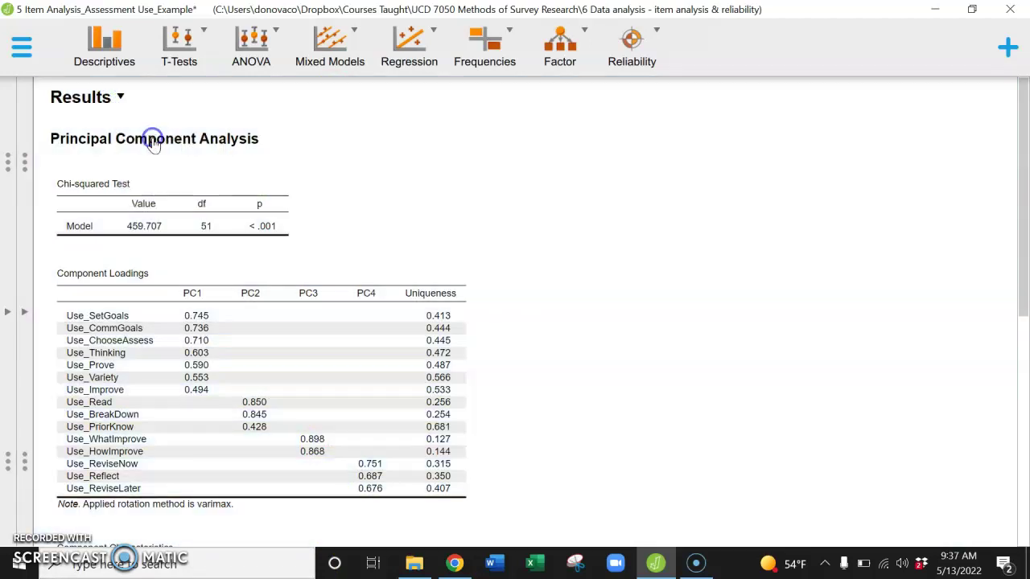
left_click(455, 231)
left_click(544, 318)
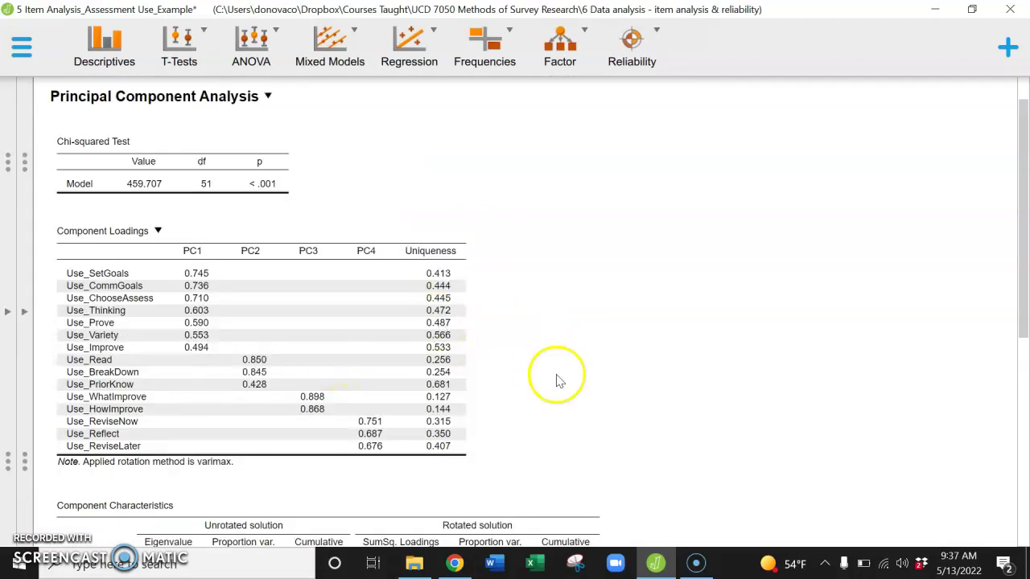
Scroll to the Component Characteristics table and scree plot showing four components explaining 60.7% variance.
left_click_drag(1022, 245, 1020, 391)
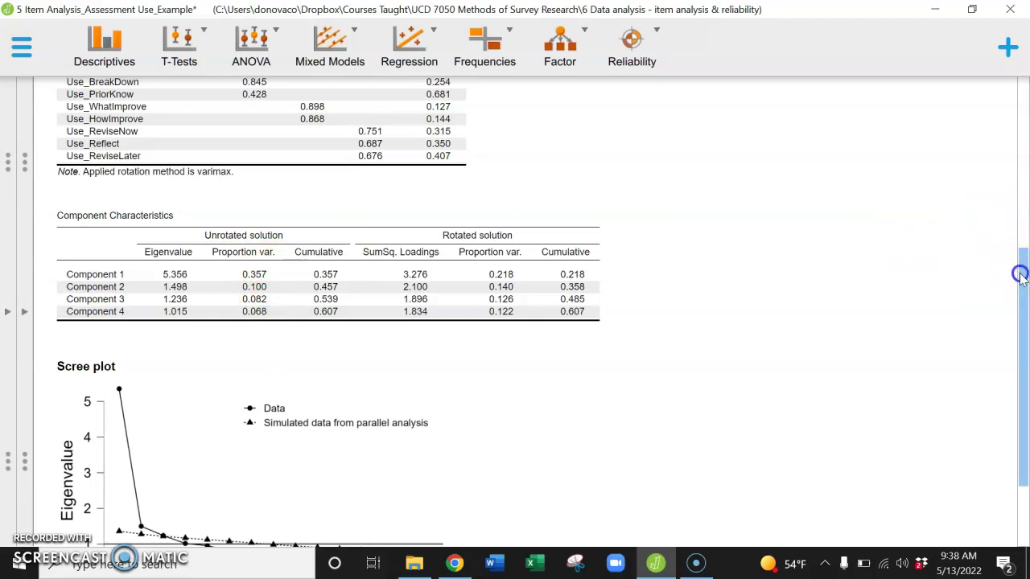
left_click_drag(1018, 273, 1024, 362)
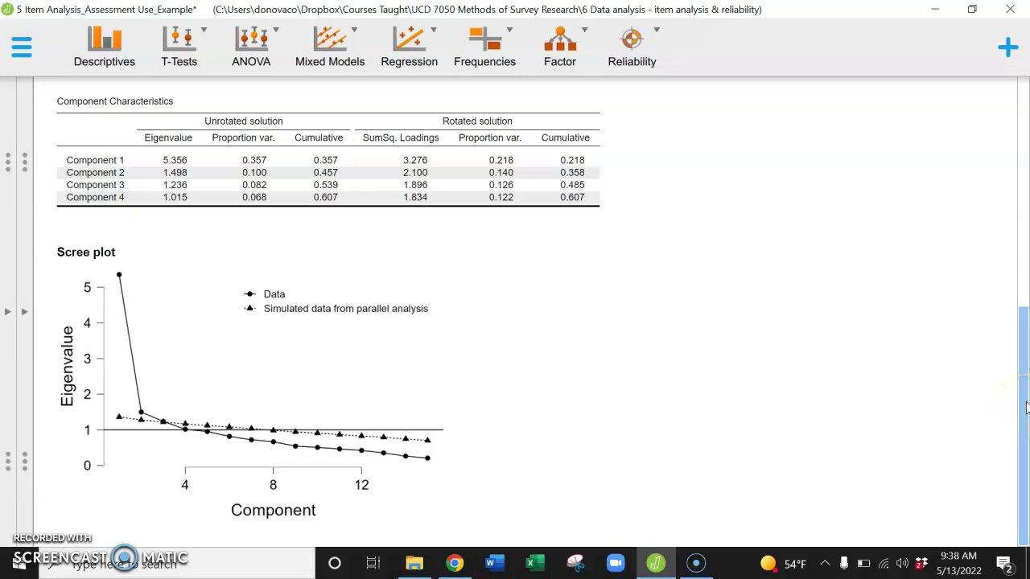
left_click_drag(1024, 403, 1010, 237)
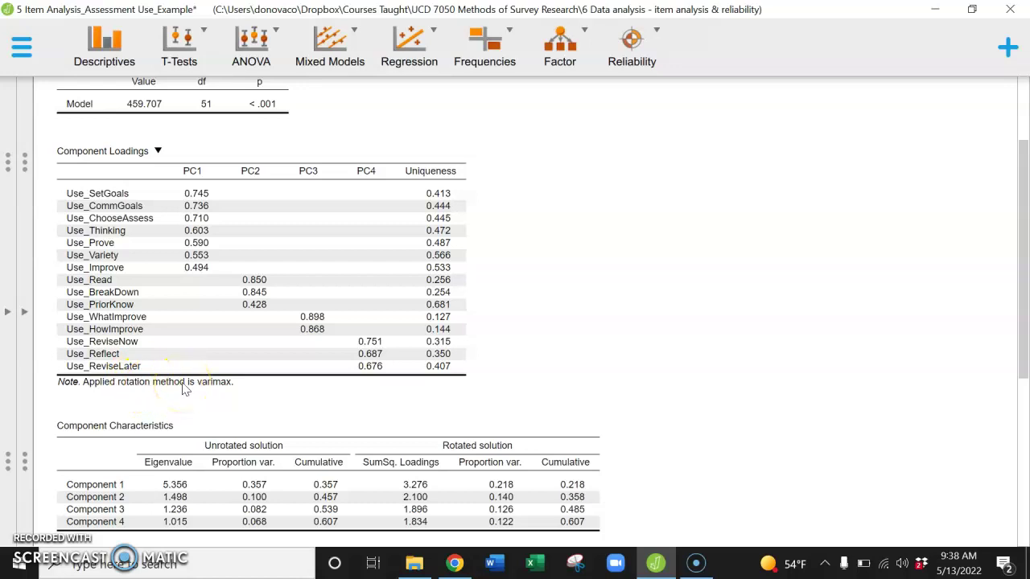
left_click(183, 389)
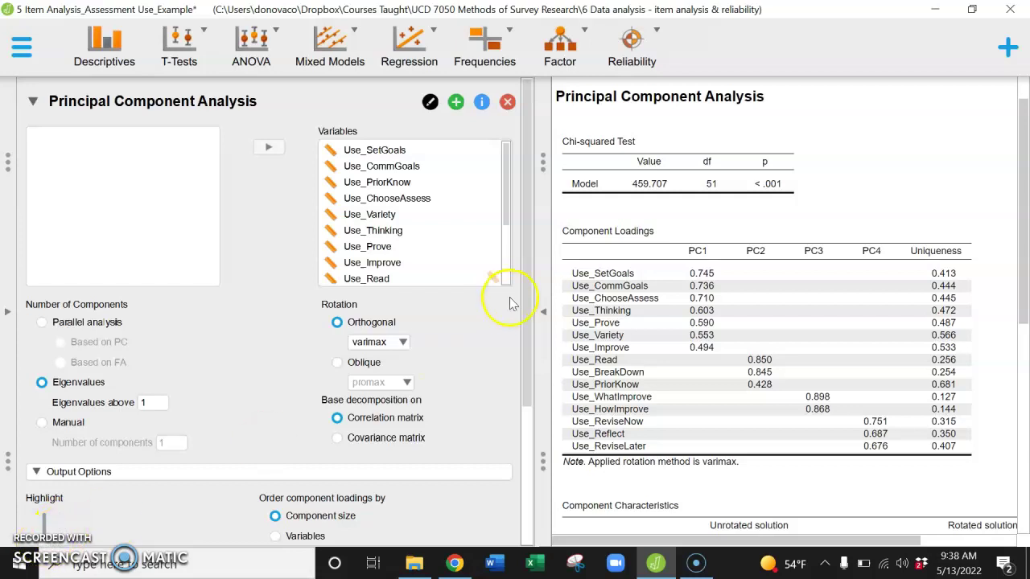
left_click(539, 312)
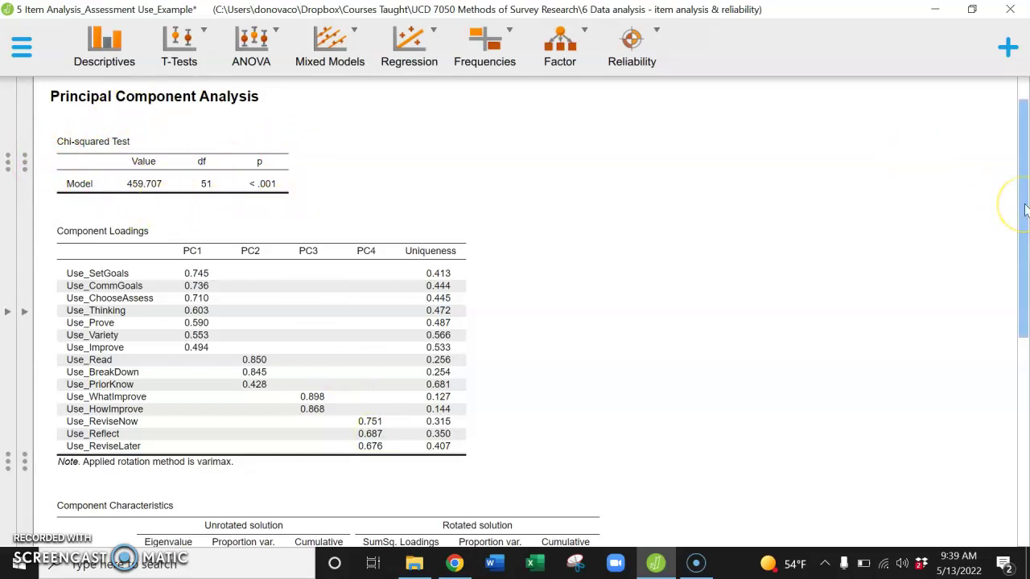
left_click_drag(1024, 209, 992, 251)
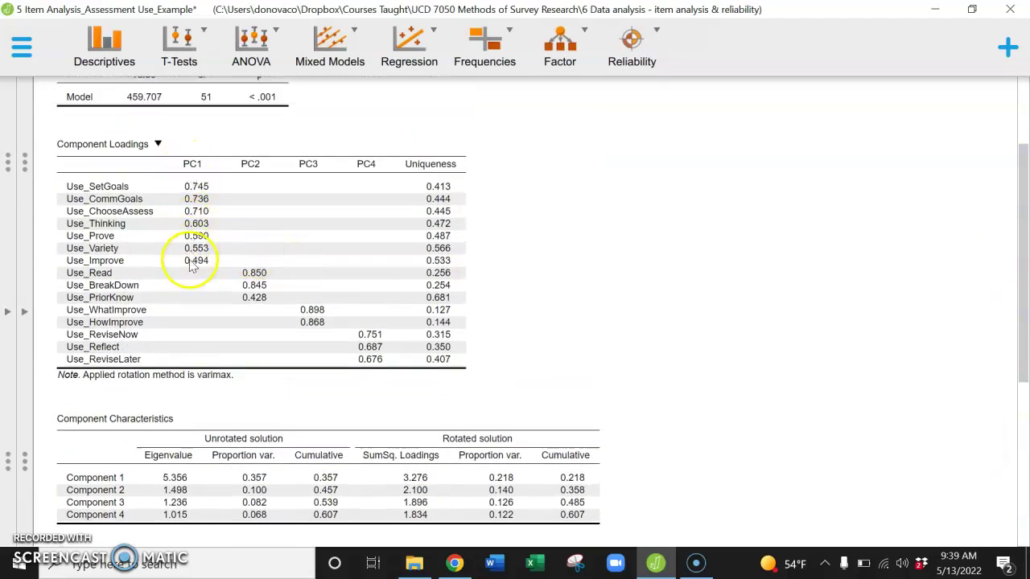